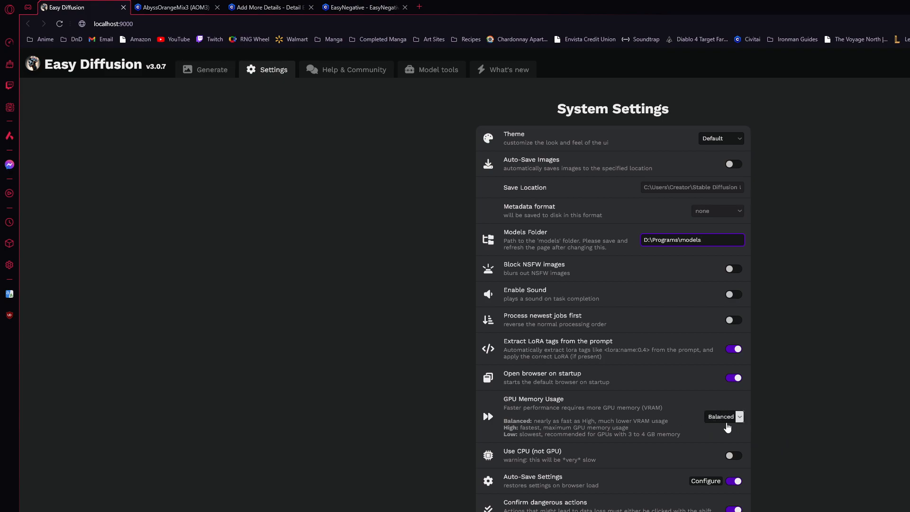
Review the GPU memory usage options and the remaining system and sharing settings
click(730, 421)
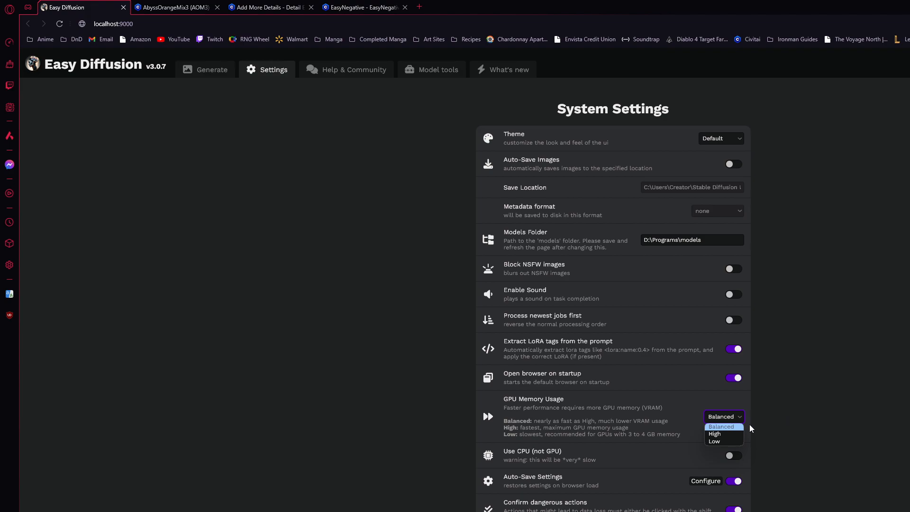
click(854, 398)
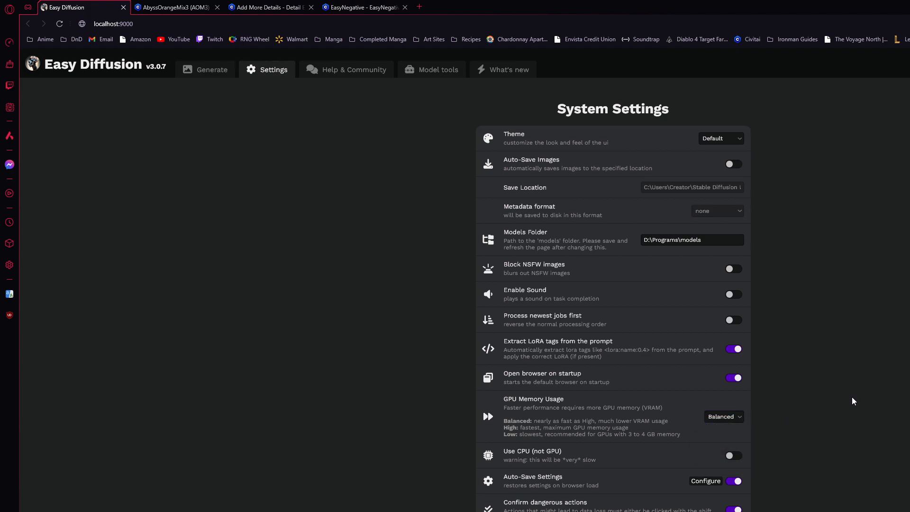
scroll(770, 472, down, 1)
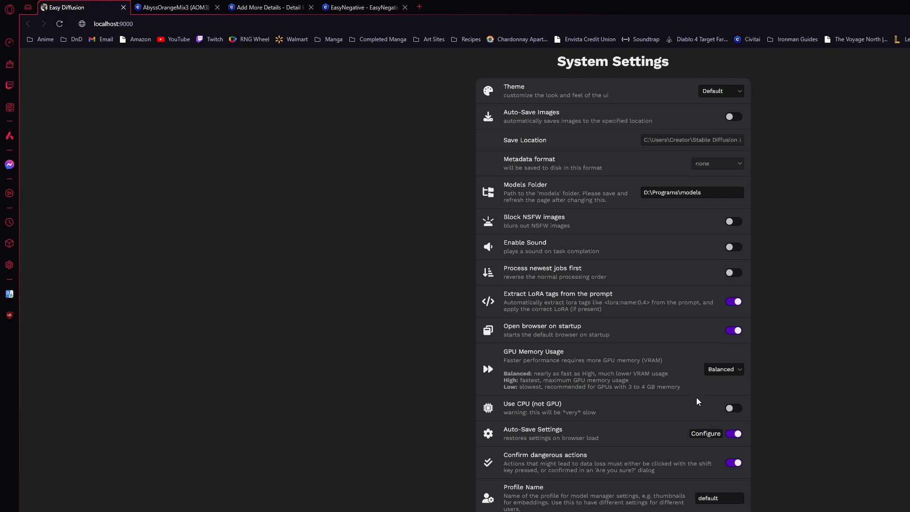
scroll(699, 402, down, 1)
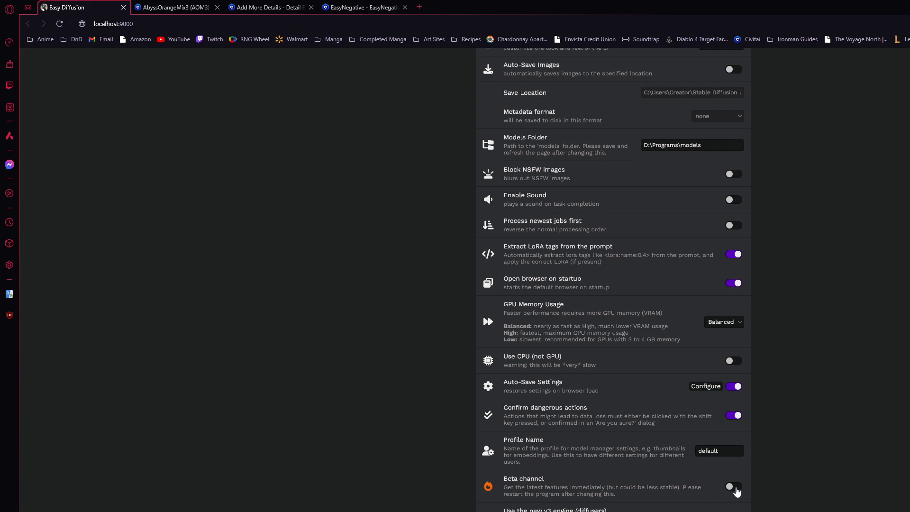
scroll(731, 493, down, 5)
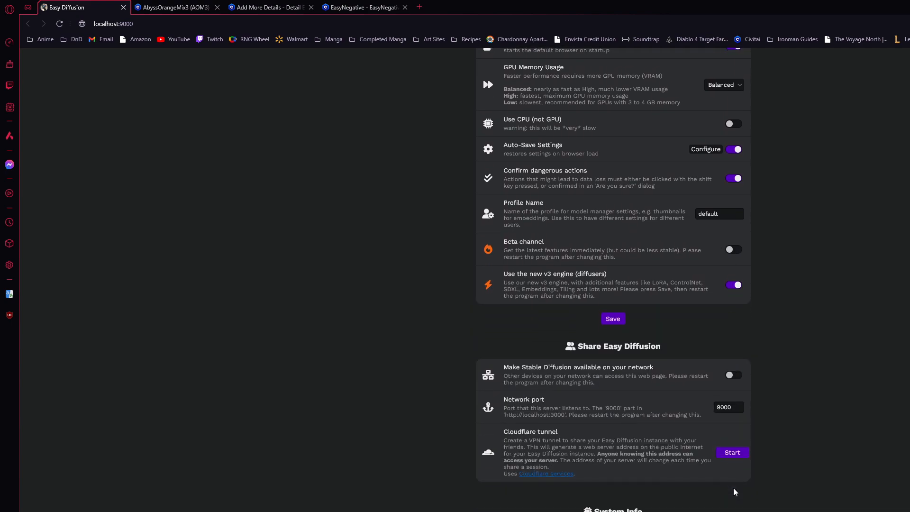
scroll(809, 459, up, 4)
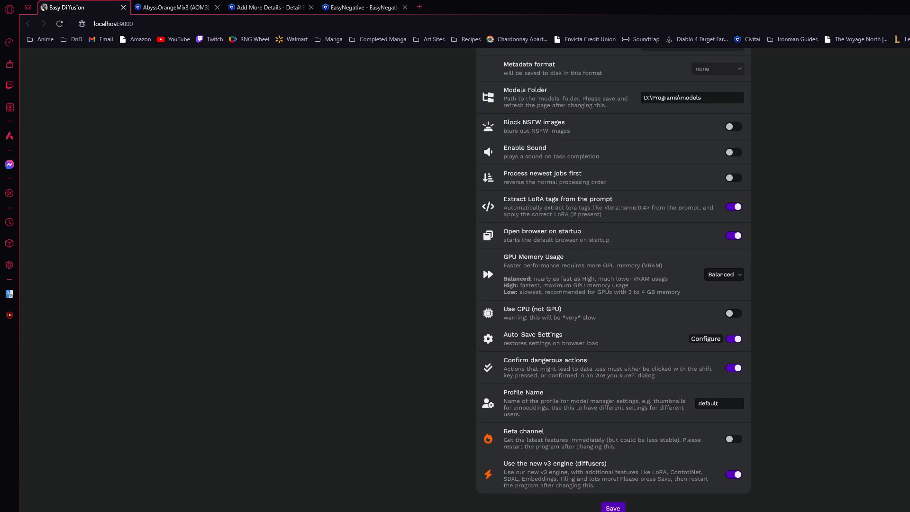
scroll(546, 102, up, 3)
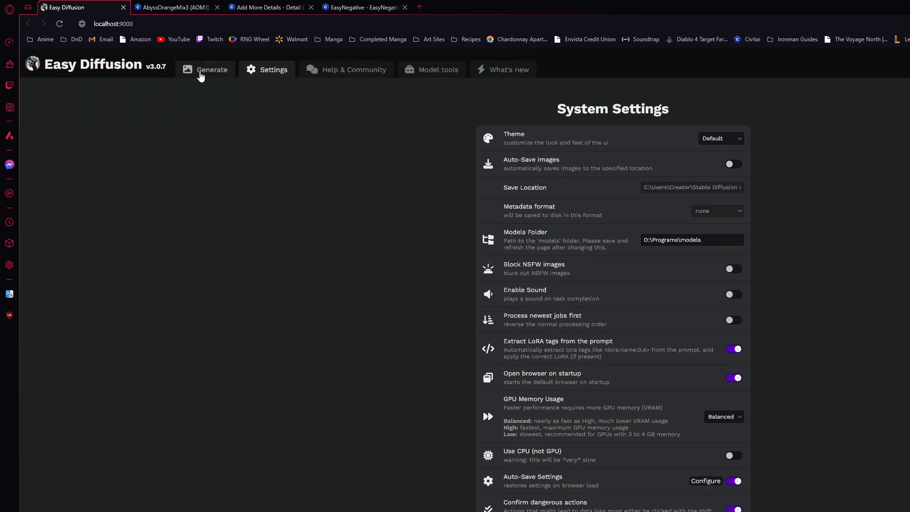
View the image generation page, and check the model type listed on Civitai's AbyssOrangeMix3 page
click(201, 76)
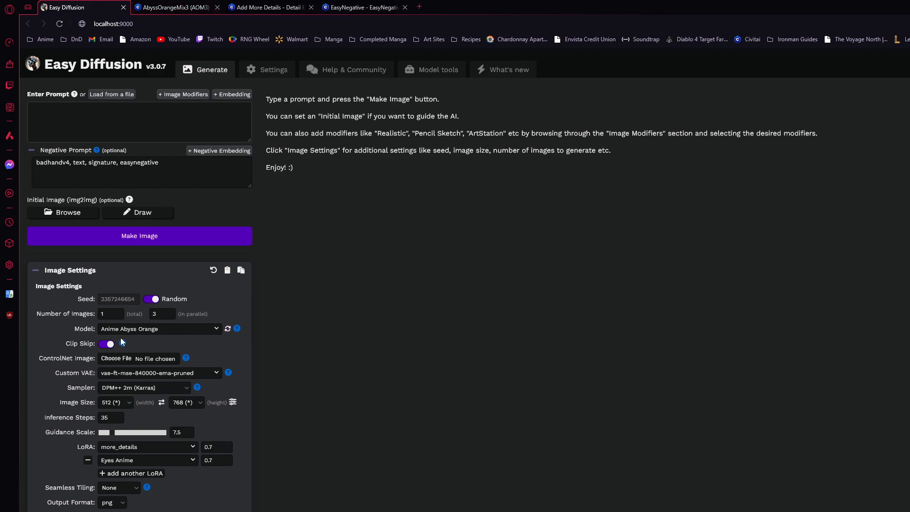
click(171, 7)
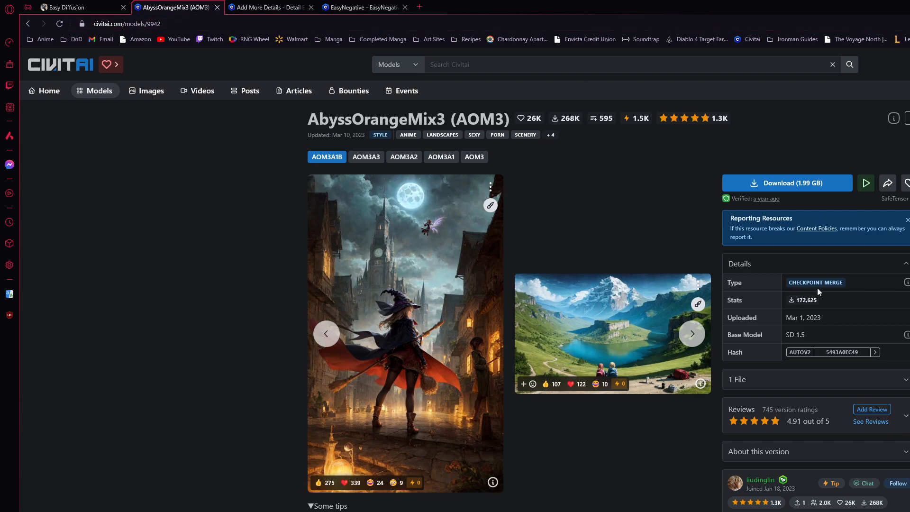
triple_click(791, 286)
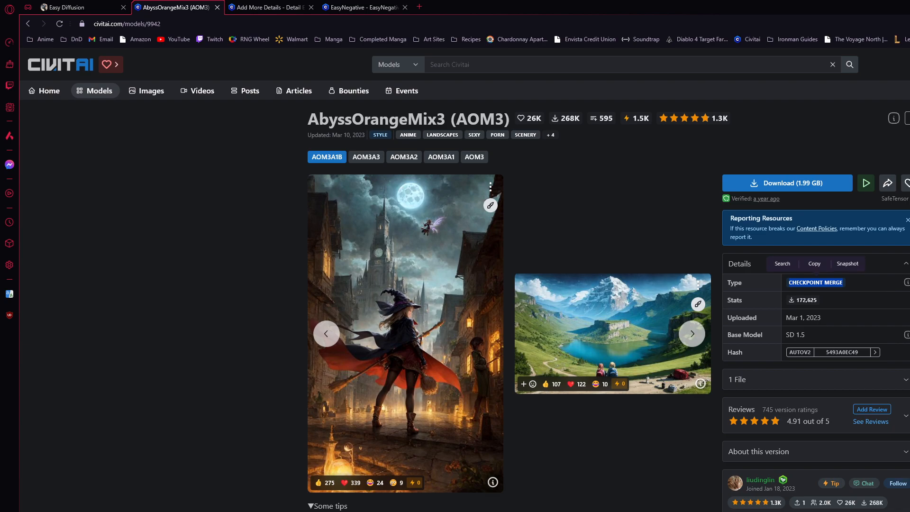
click(817, 292)
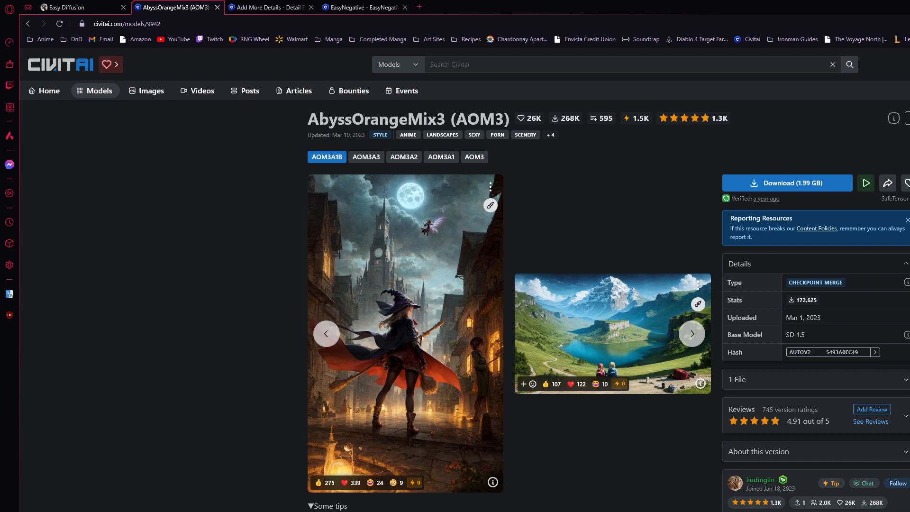
Find the Easy Diffusion shortcut's file location in File Explorer and open the models folder inside Programs
key(super+s)
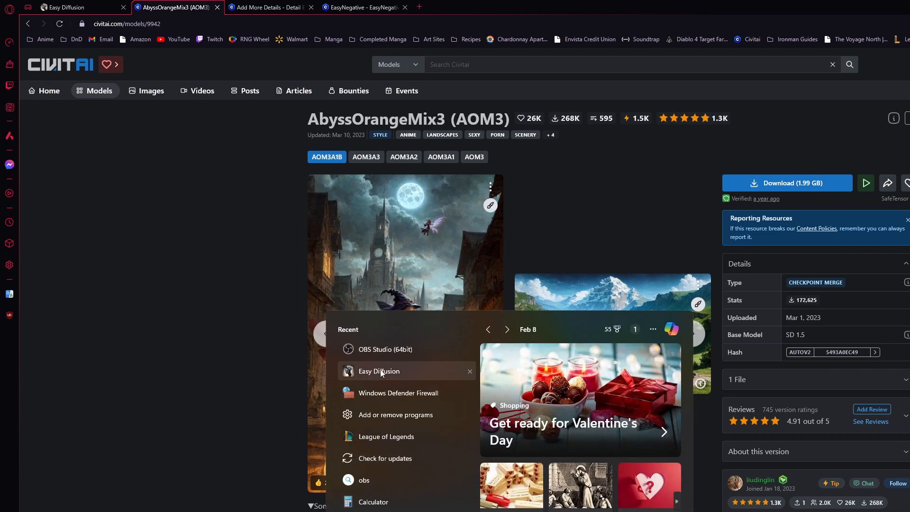
right_click(385, 371)
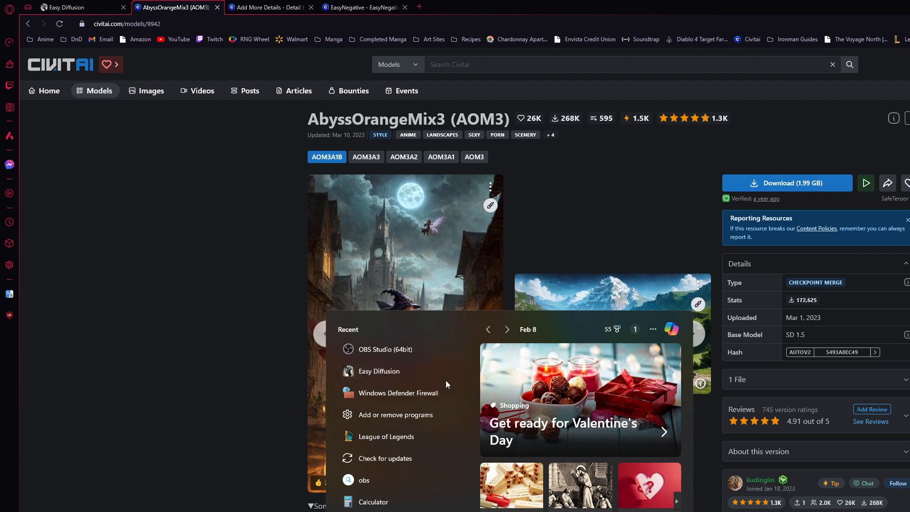
click(446, 380)
right_click(824, 241)
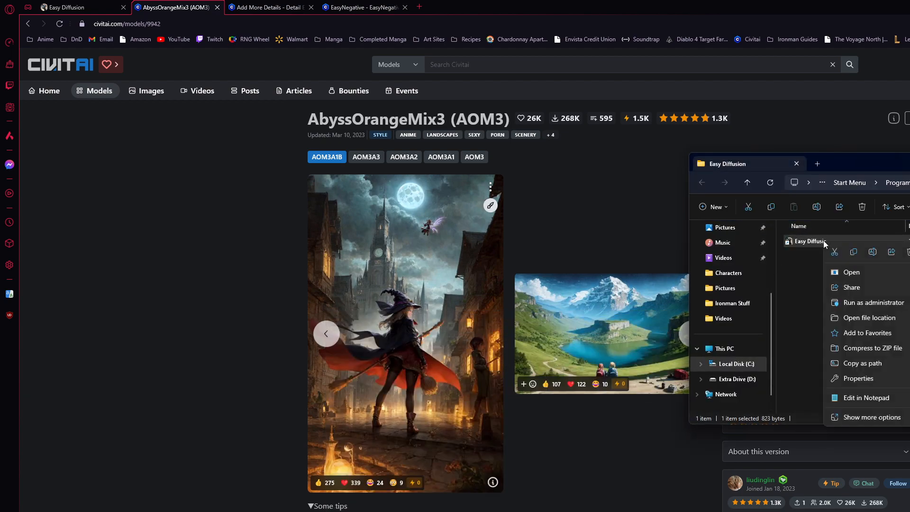
click(880, 320)
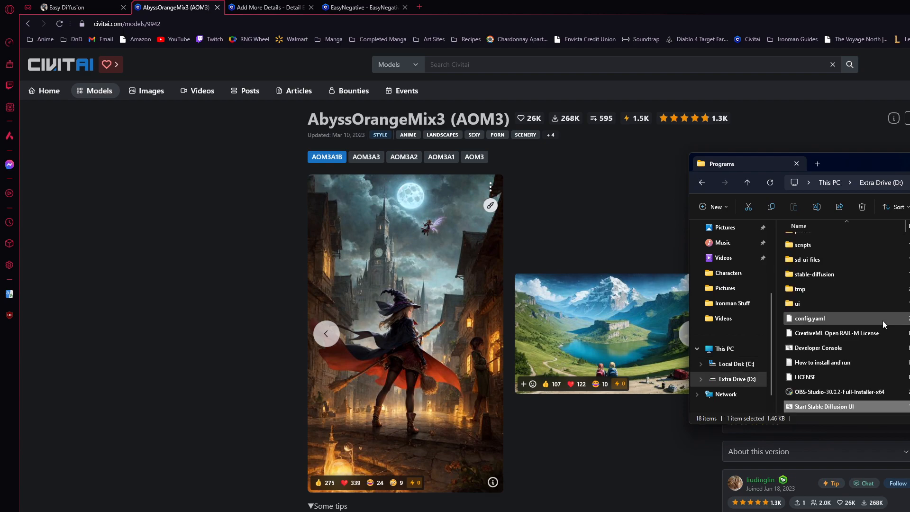
scroll(905, 342, up, 2)
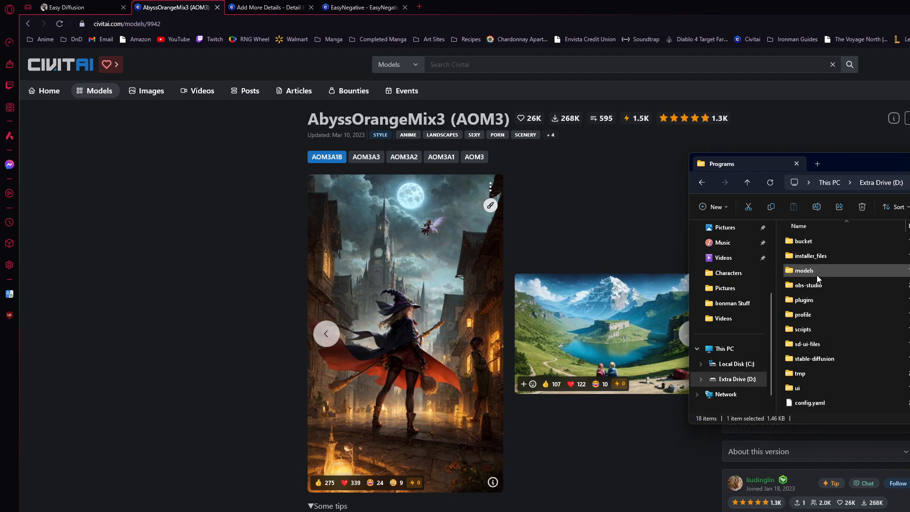
double_click(839, 272)
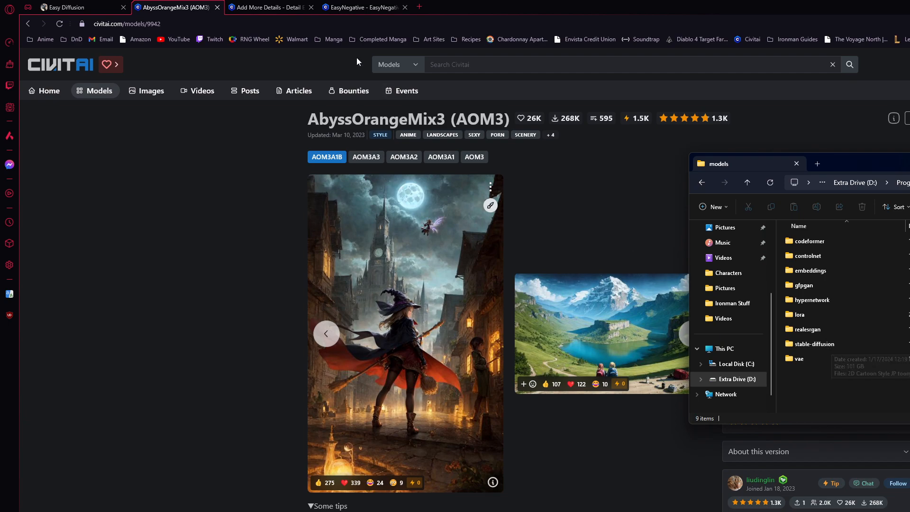
Compare the resource types on the Add More Details and EasyNegative pages with the subfolders of the models folder
click(264, 9)
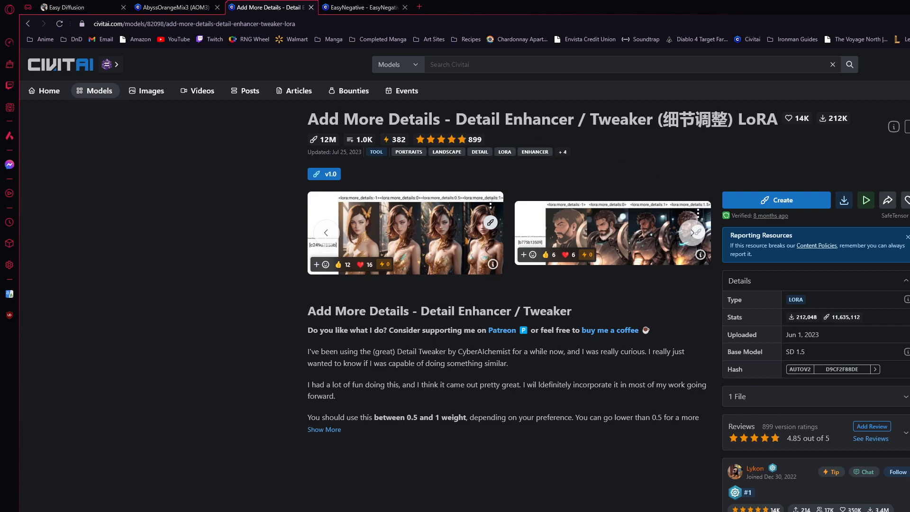
key(alt+Tab)
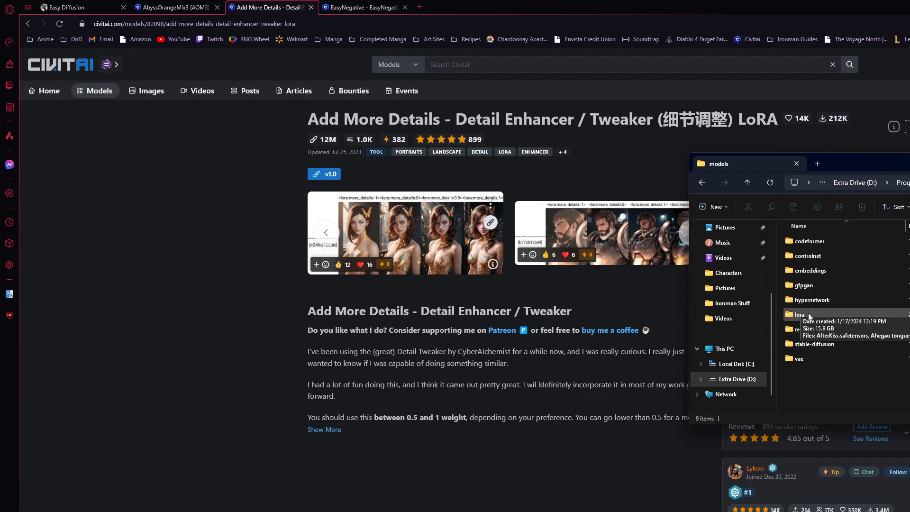
click(344, 6)
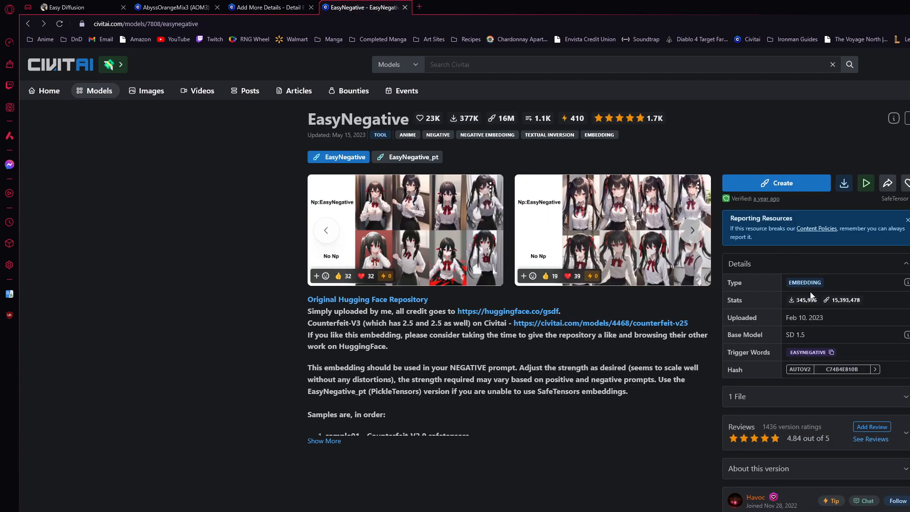
key(alt+Tab)
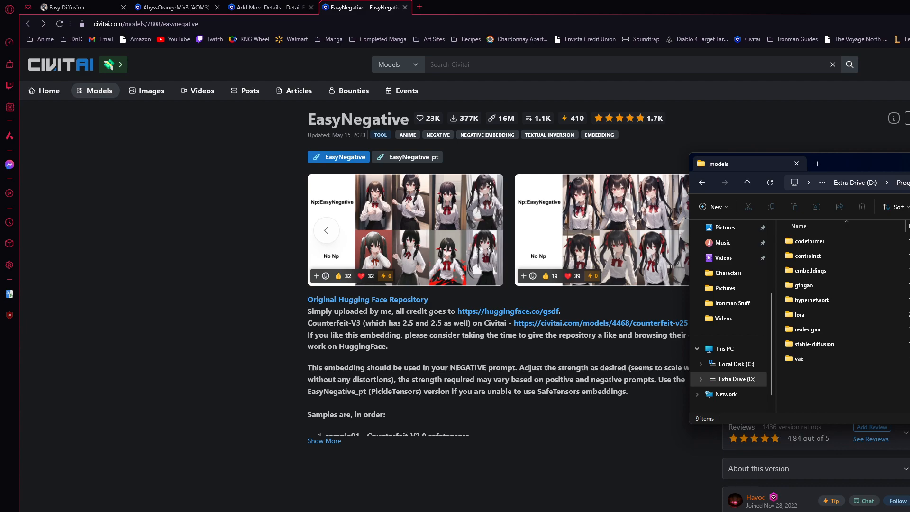
key(alt+Tab)
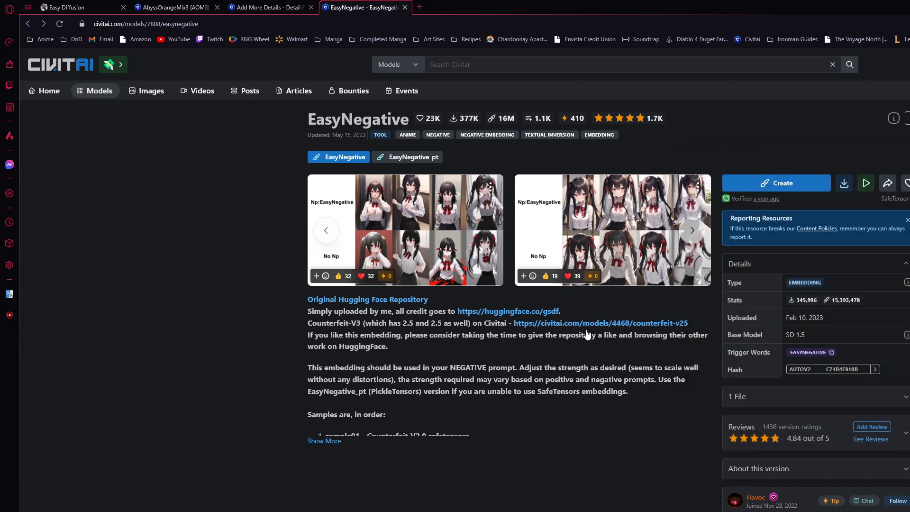
Switch back to Easy Diffusion and examine easynegative and badhandv4 in the negative prompt, along with the available negative embeddings
click(66, 7)
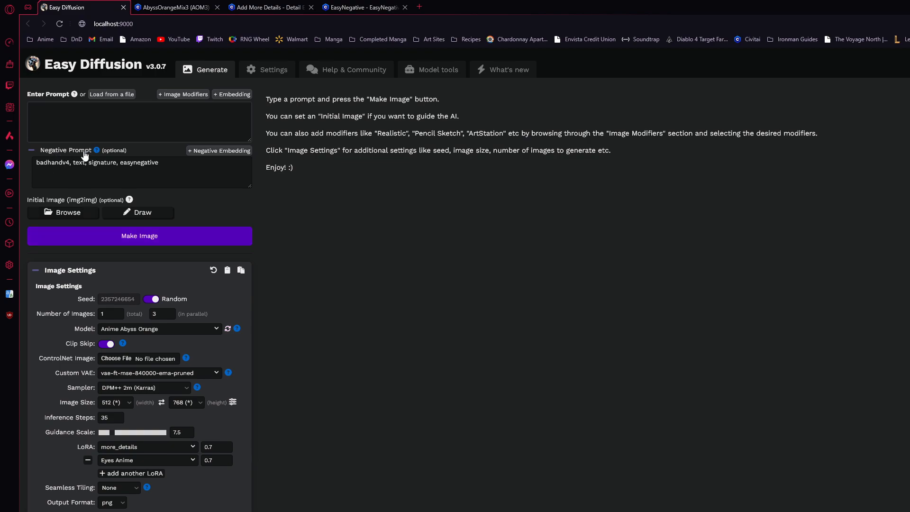
click(43, 174)
key(ctrl+a)
click(176, 168)
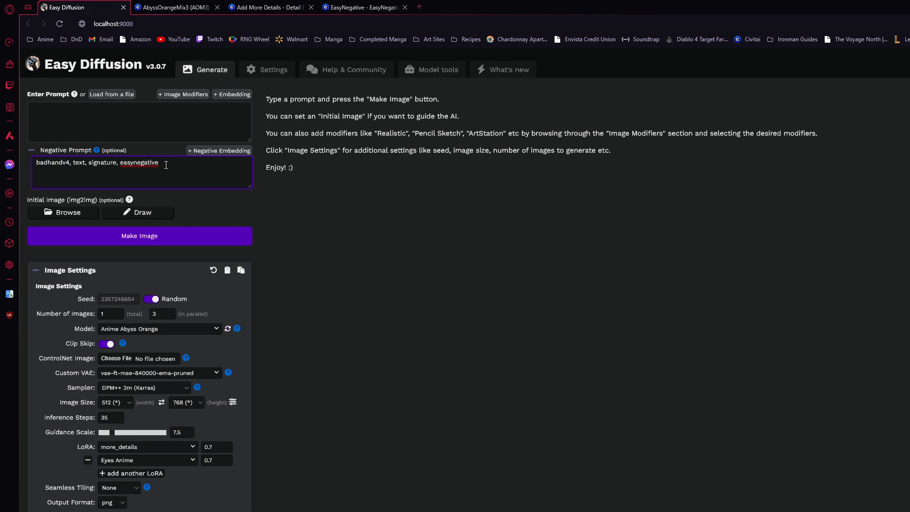
drag(169, 165, 123, 169)
click(212, 151)
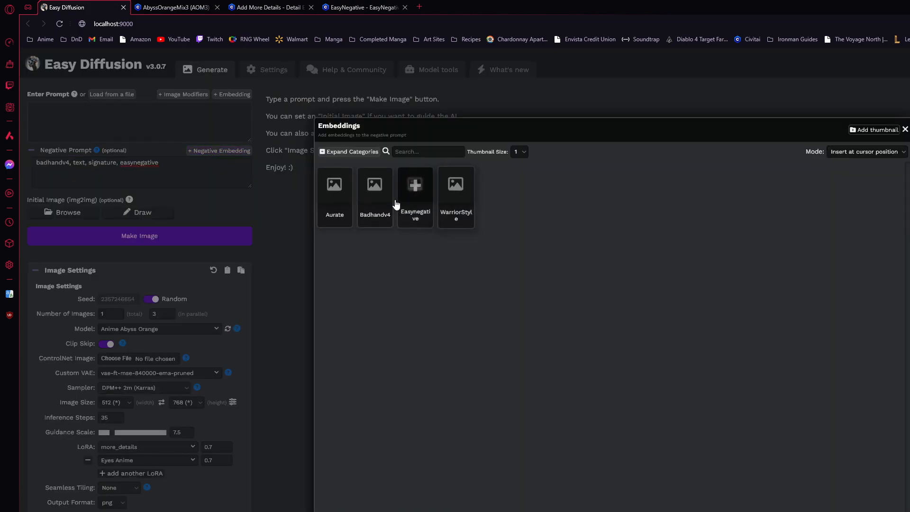
click(905, 130)
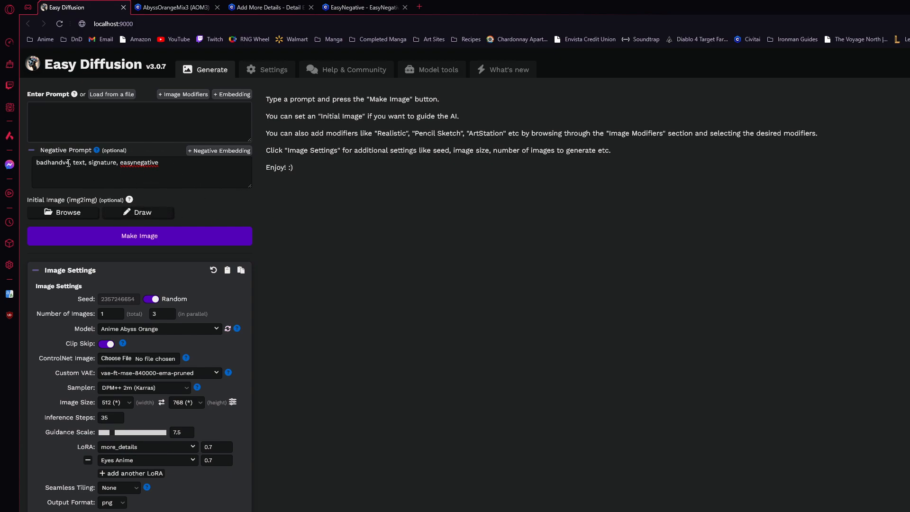
drag(71, 163, 37, 164)
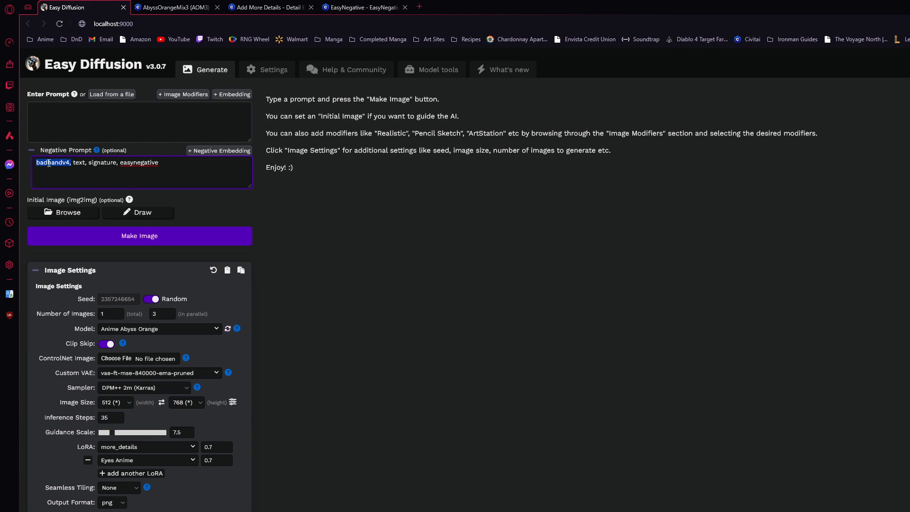
click(93, 164)
Examine the weight values of the more_details and Eyes Anime LoRAs
drag(215, 449, 205, 447)
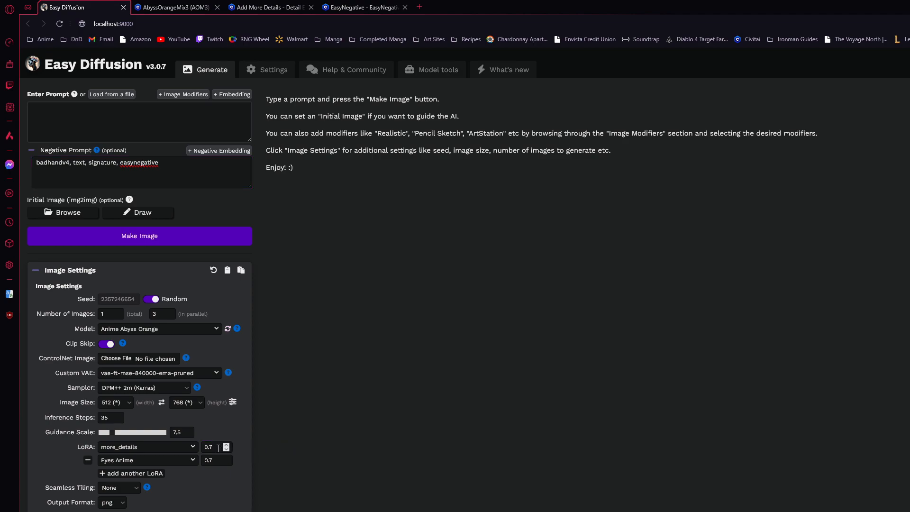
click(209, 461)
click(255, 466)
Set the image size to 768 wide by 512 high
click(129, 403)
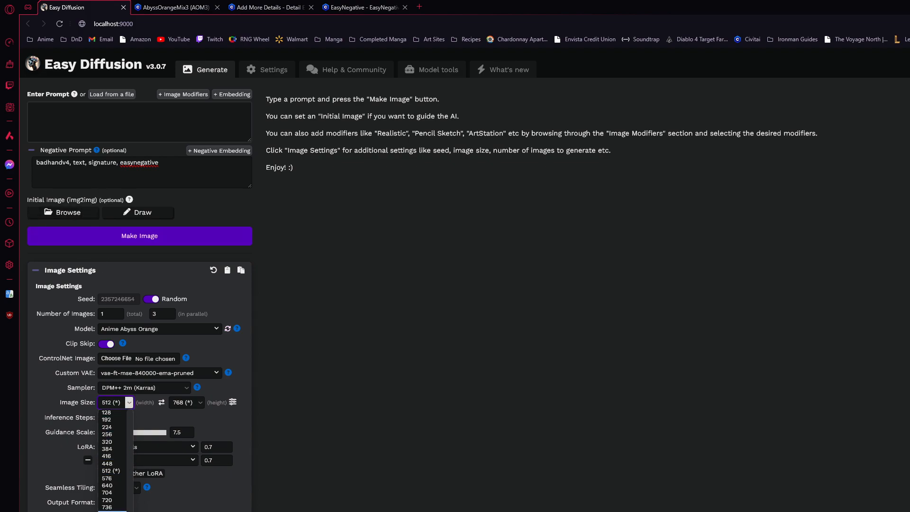
click(115, 404)
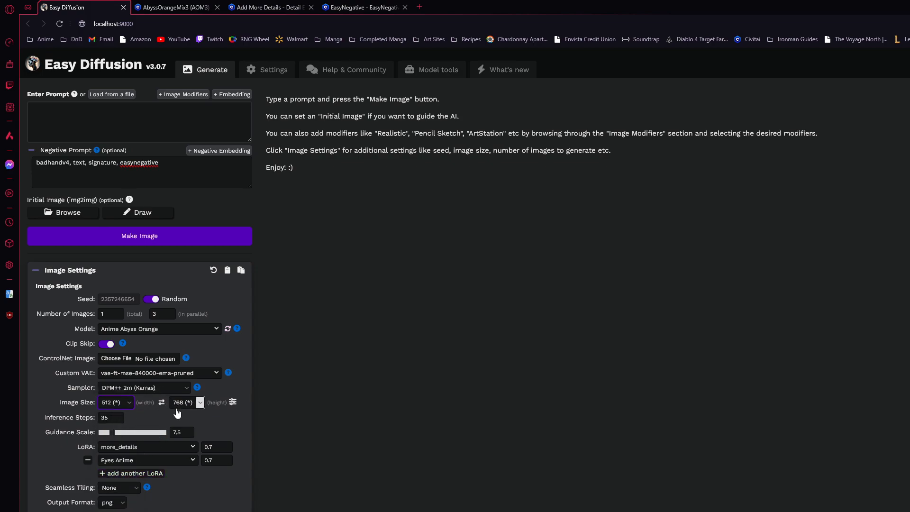
click(127, 406)
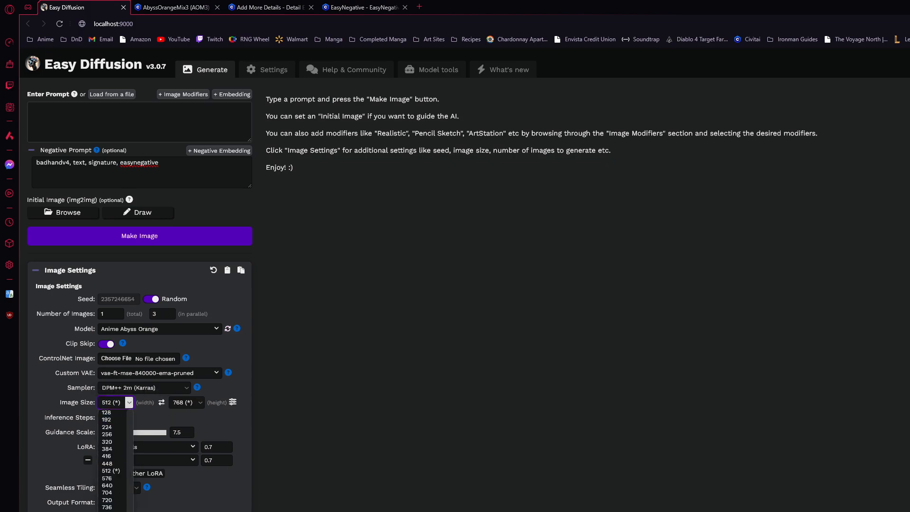
click(112, 511)
click(186, 403)
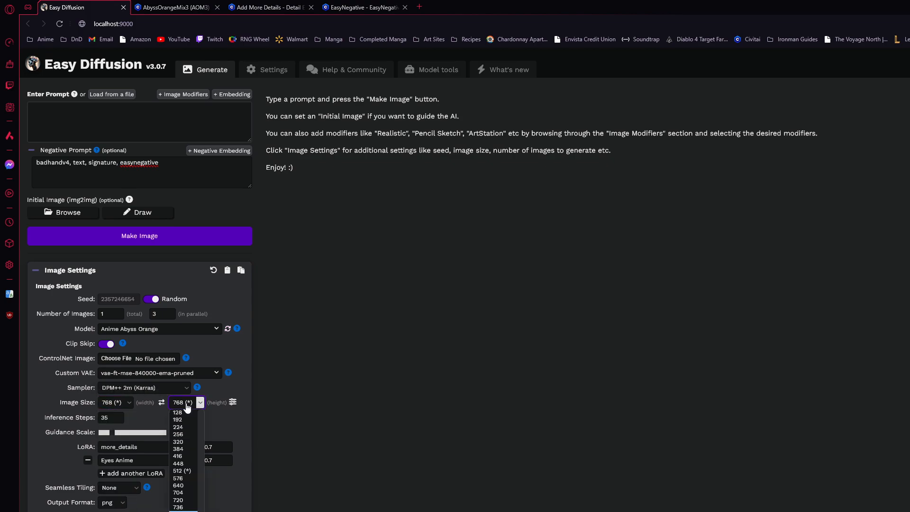
click(183, 472)
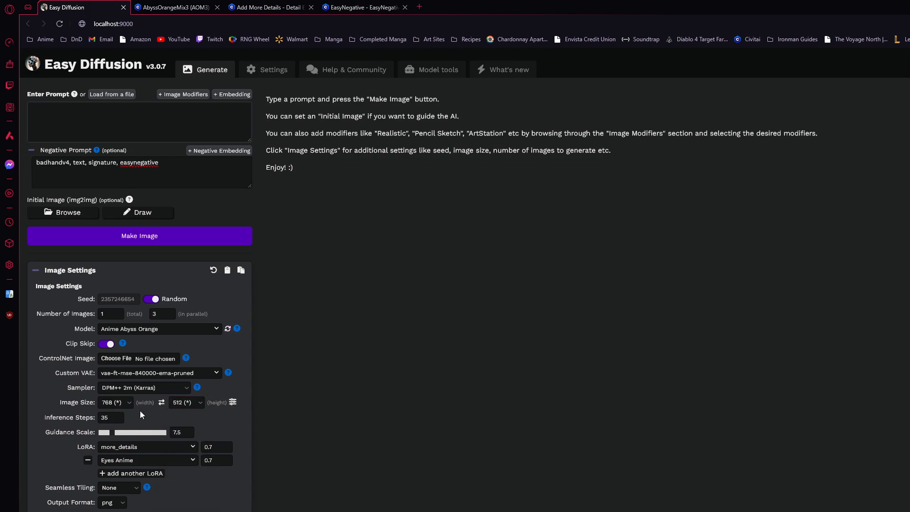
Set the image size to 512 wide by 768 high
click(120, 406)
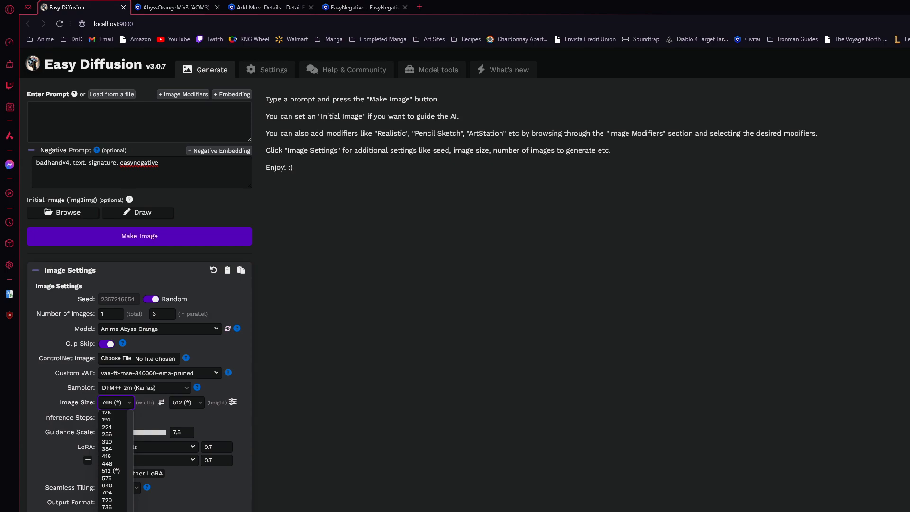
click(110, 471)
click(185, 406)
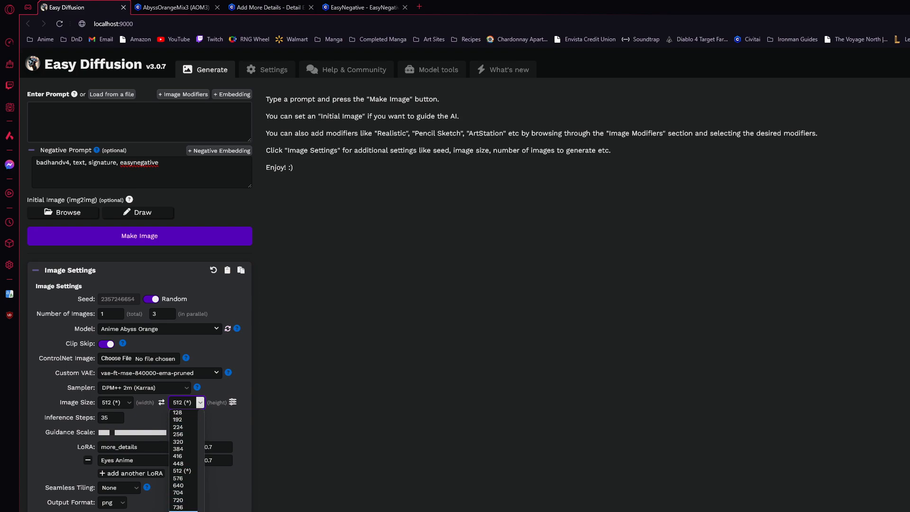
click(183, 511)
Examine the terms entered in the negative prompt
click(112, 117)
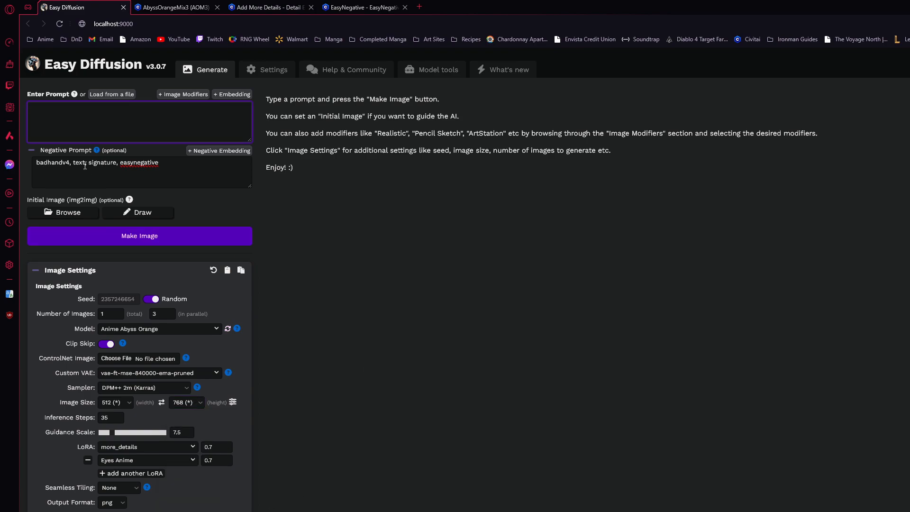
drag(191, 171, 46, 169)
click(177, 170)
drag(194, 176, 36, 171)
click(306, 201)
Try adding "daytime" to the negative prompt, then remove it, leaving only a comma after easynegative
click(186, 166)
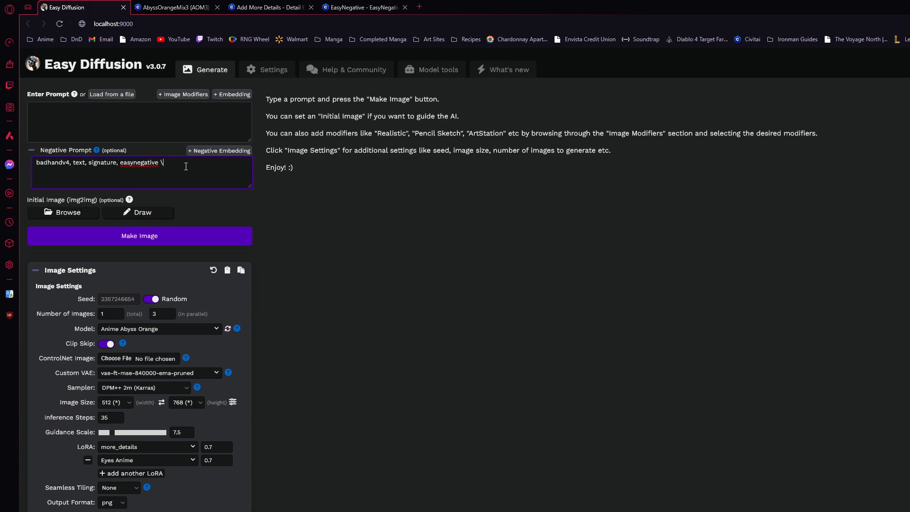
key(BackSpace)
key(BackSpace)
text(, )
text(daytiume)
key(BackSpace)
key(BackSpace)
key(BackSpace)
text(me)
key(BackSpace)
key(BackSpace)
key(BackSpace)
key(BackSpace)
key(BackSpace)
Begin the prompt with "high detail, masterpiece"
click(101, 129)
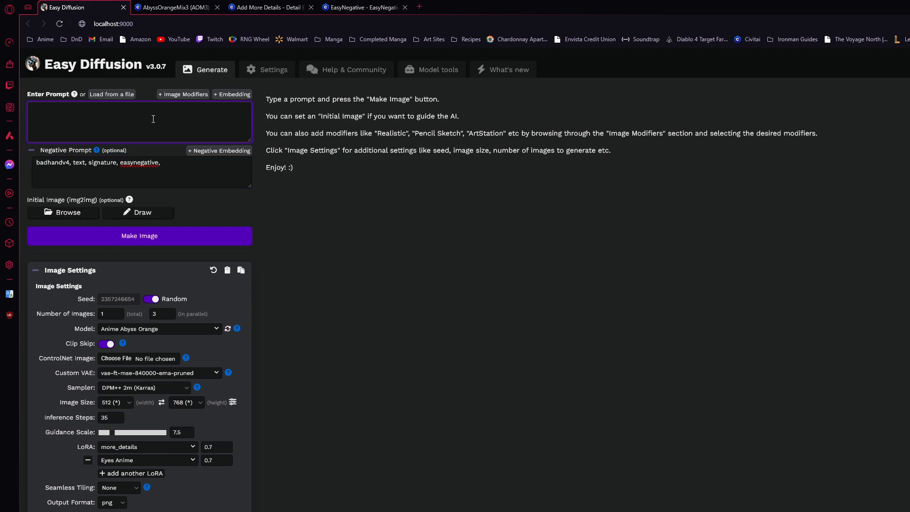
text(high detail, masterpiece)
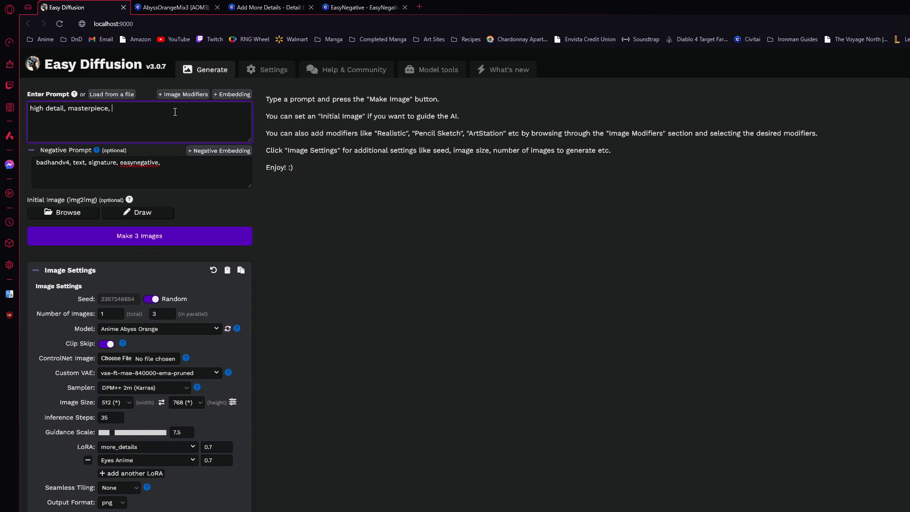
Extend the prompt with "girl, logn black hair, armor, outside, red eyes," and generate the three images
text(, girl)
text(, logn black )
text(hair)
text(, an)
key(BackSpace)
key(BackSpace)
text(Armor, outside, red eyes,)
click(207, 243)
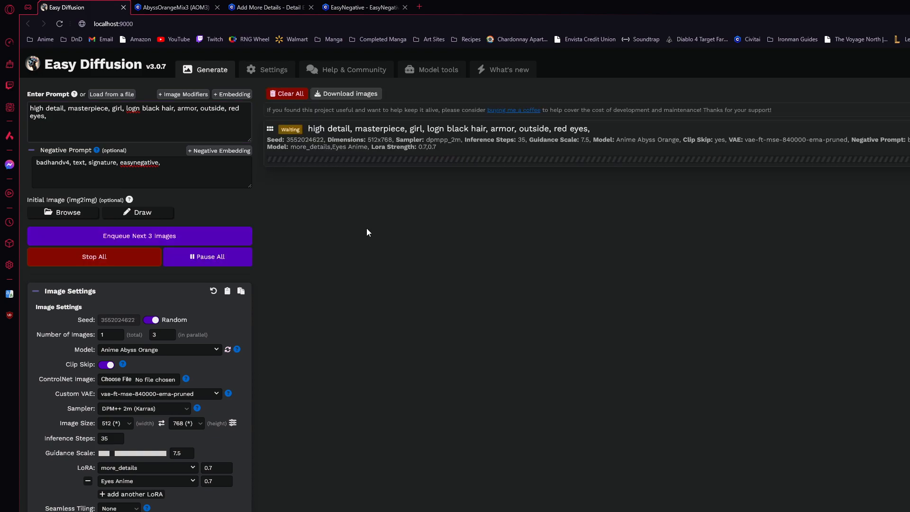
Correct the misspelled "logn" to "long" in the prompt
click(149, 129)
key(BackSpace)
key(Right)
text(g)
click(170, 122)
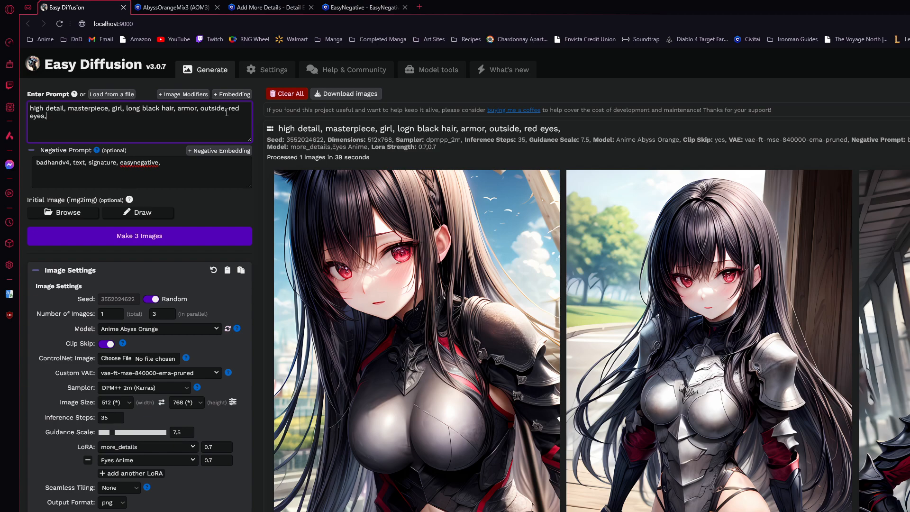
Examine the action options and seed numbers of the generated images, and switch the random seed off and back on
mouse_move(706, 257)
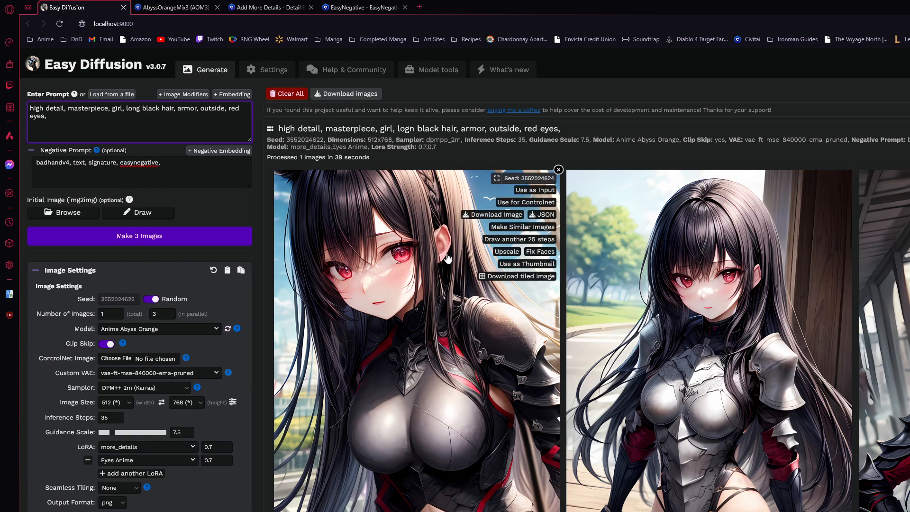
mouse_move(712, 286)
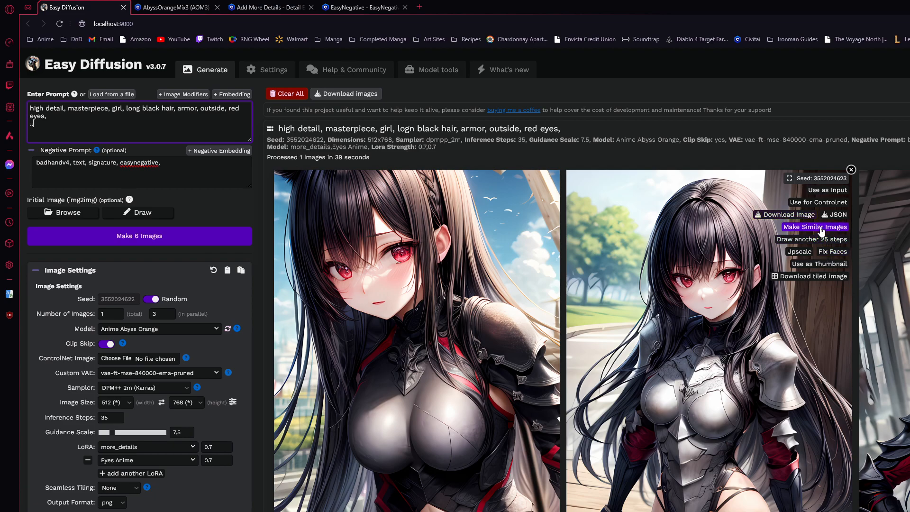
text(*999999999999)
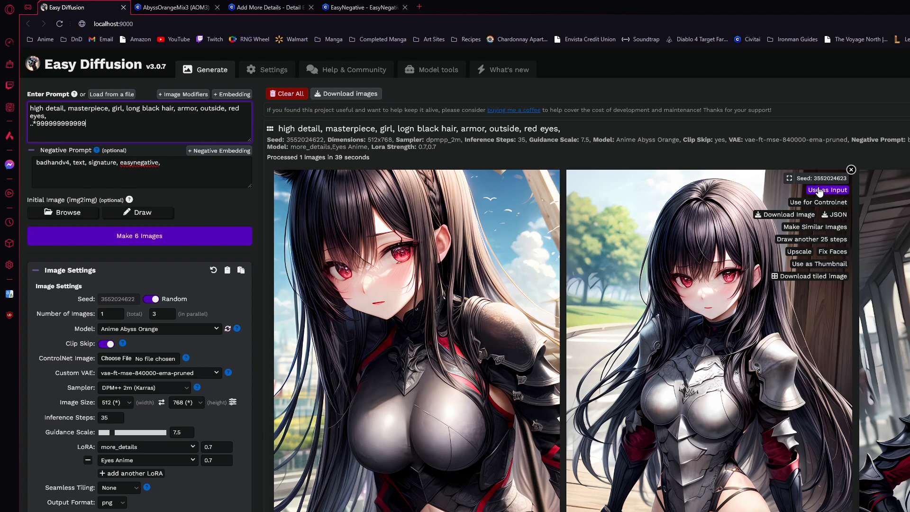
drag(815, 178, 849, 179)
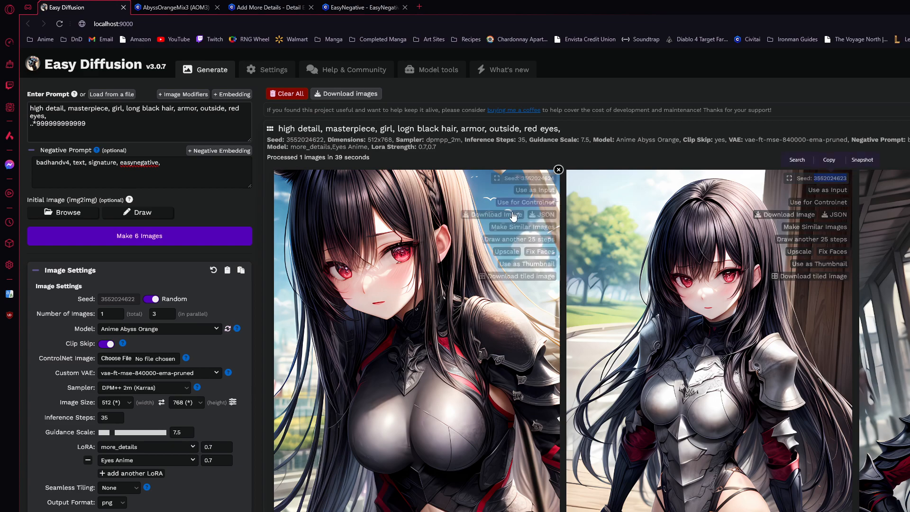
click(149, 300)
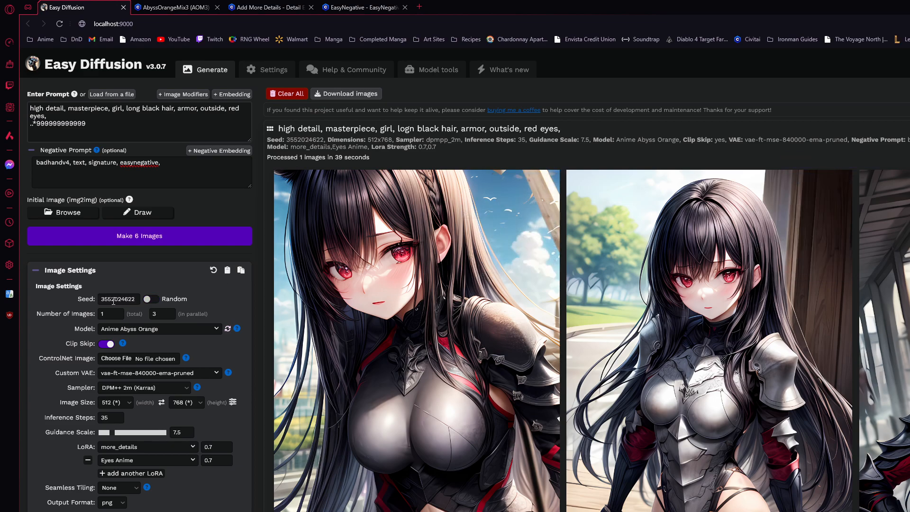
click(150, 301)
Replace everything after "masterpiece," in the prompt with "outside, forest, landscape, nature, night, moon, water, reflections"
drag(93, 126, 54, 116)
mouse_move(109, 116)
mouse_down()
mouse_move(141, 108)
mouse_move(114, 112)
mouse_up()
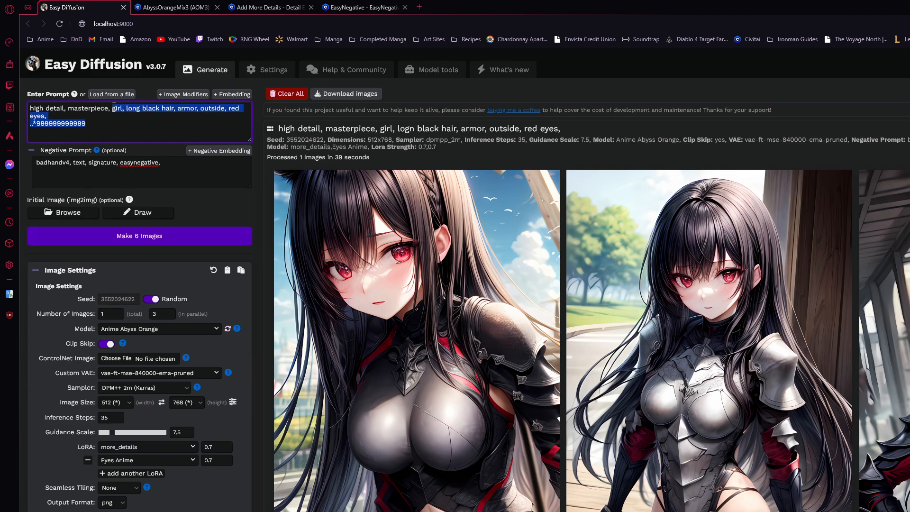
key(BackSpace)
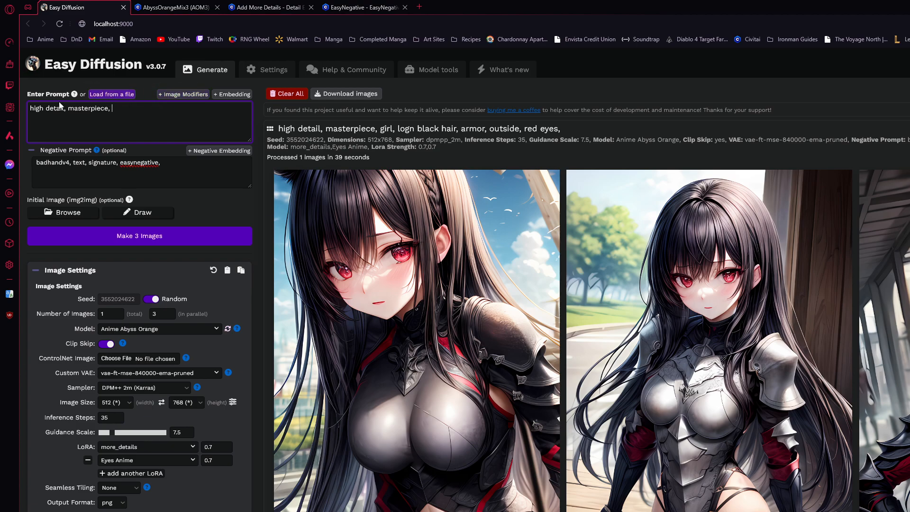
mouse_move(36, 109)
mouse_down()
mouse_move(108, 109)
mouse_move(31, 111)
mouse_up()
click(114, 109)
click(132, 108)
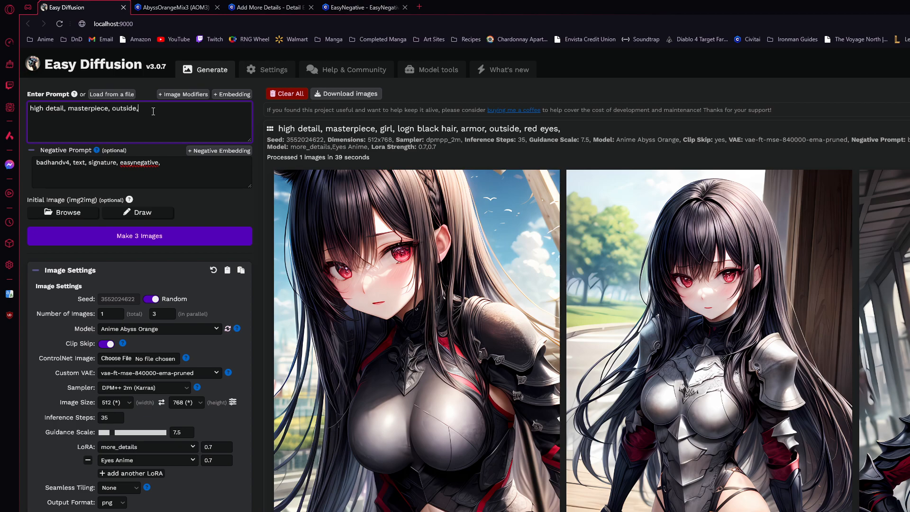
text(andscape, nature,)
text(nighttime)
key(BackSpace)
key(BackSpace)
key(BackSpace)
key(BackSpace)
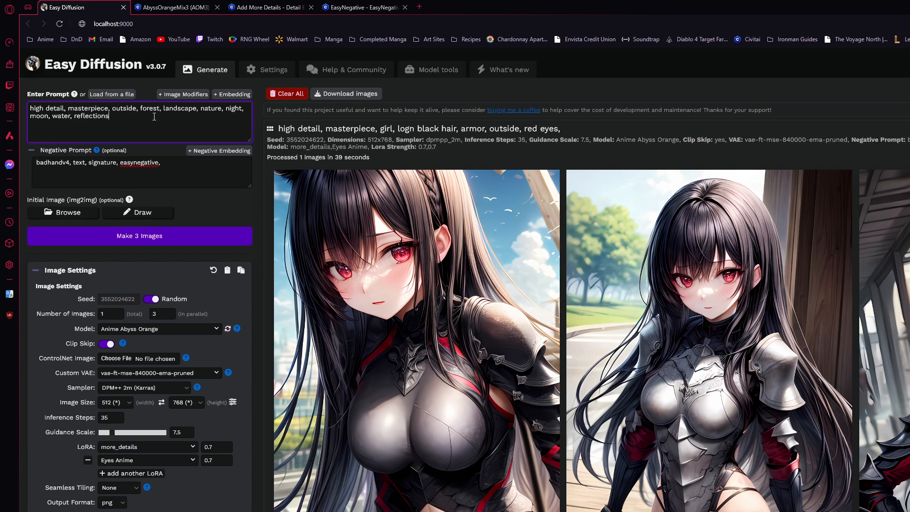
Set the image size to 768 wide by 512 high and generate the three landscape images
click(129, 403)
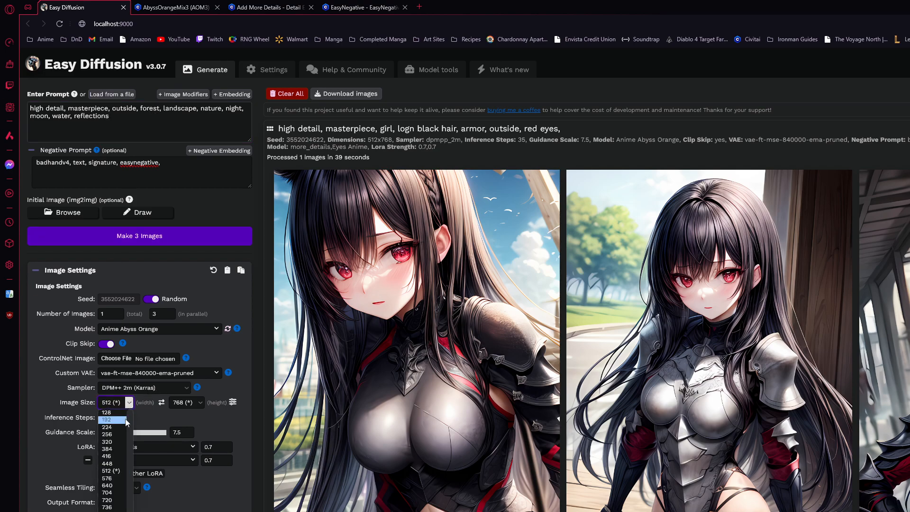
click(112, 508)
click(187, 406)
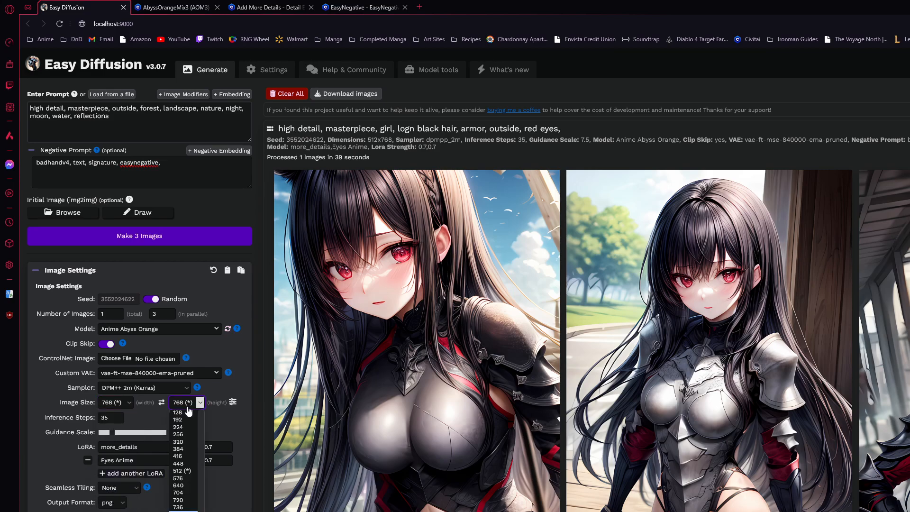
click(181, 470)
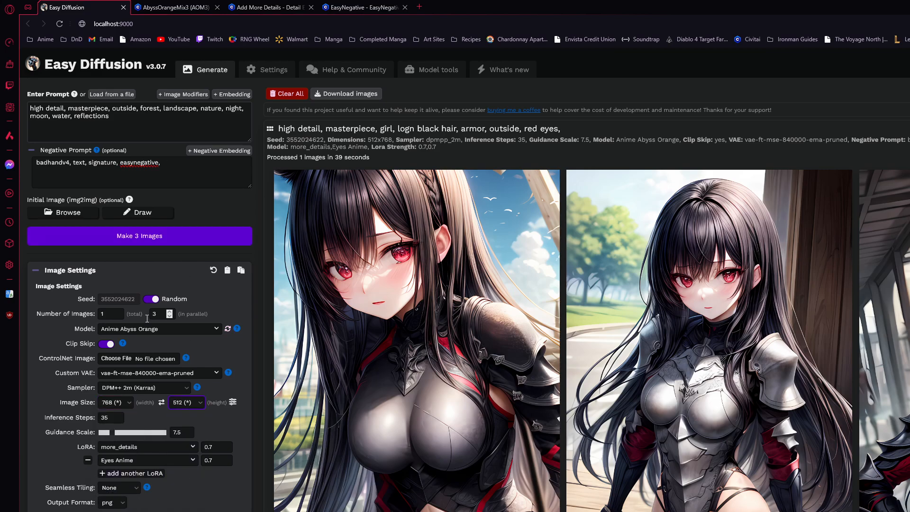
click(186, 237)
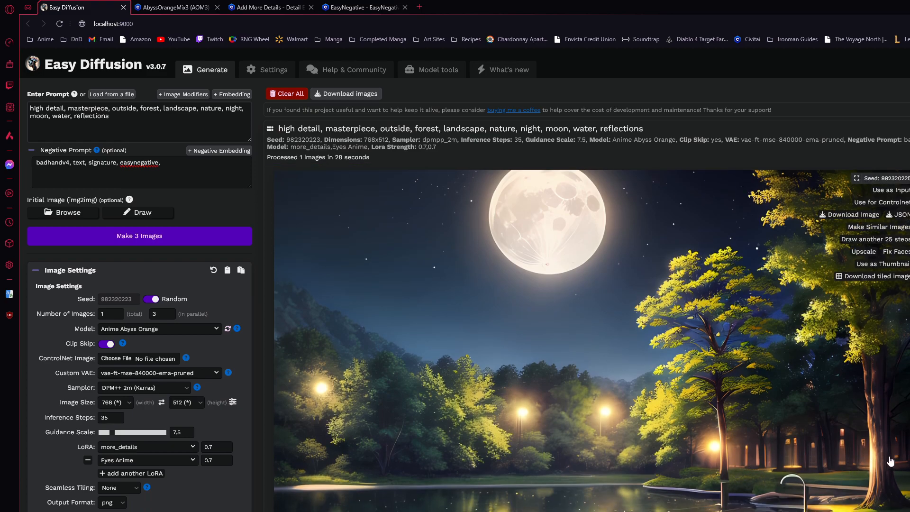
Examine the three generated night landscape images and their action options
scroll(843, 434, down, 9)
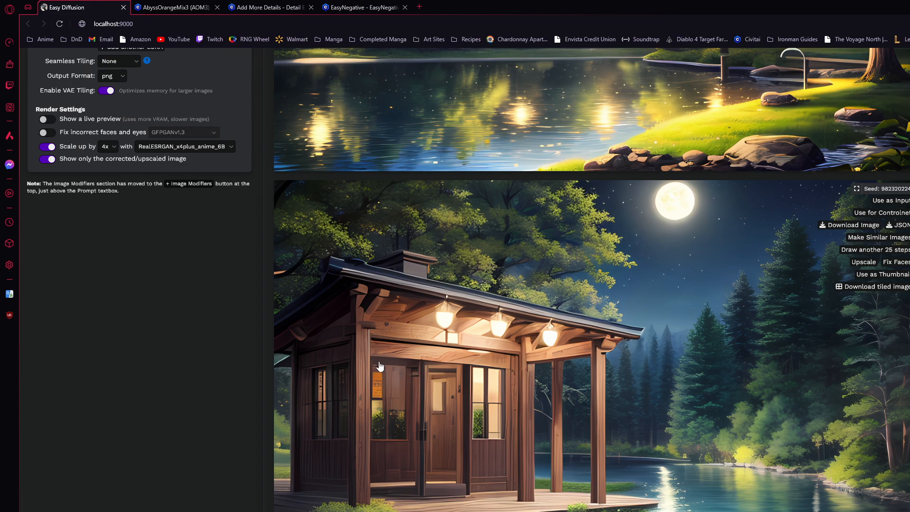
scroll(446, 413, up, 1)
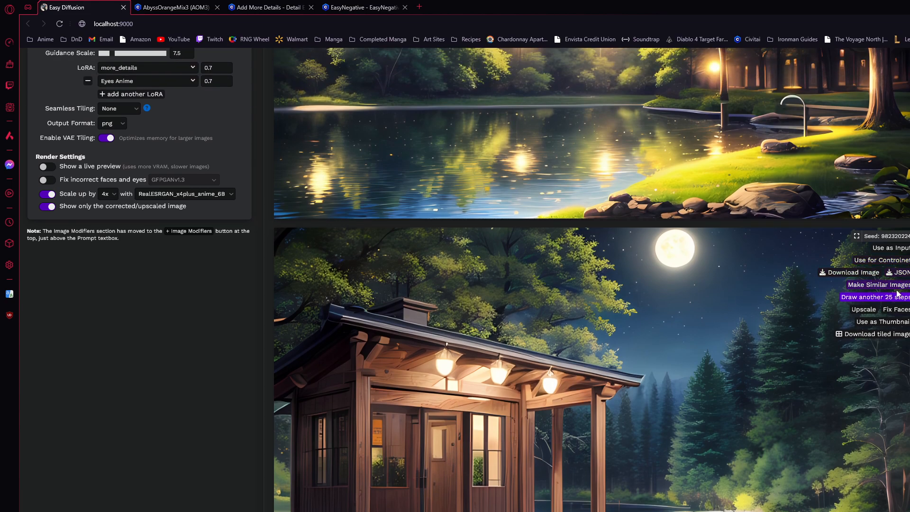
scroll(556, 307, up, 6)
scroll(556, 307, up, 1)
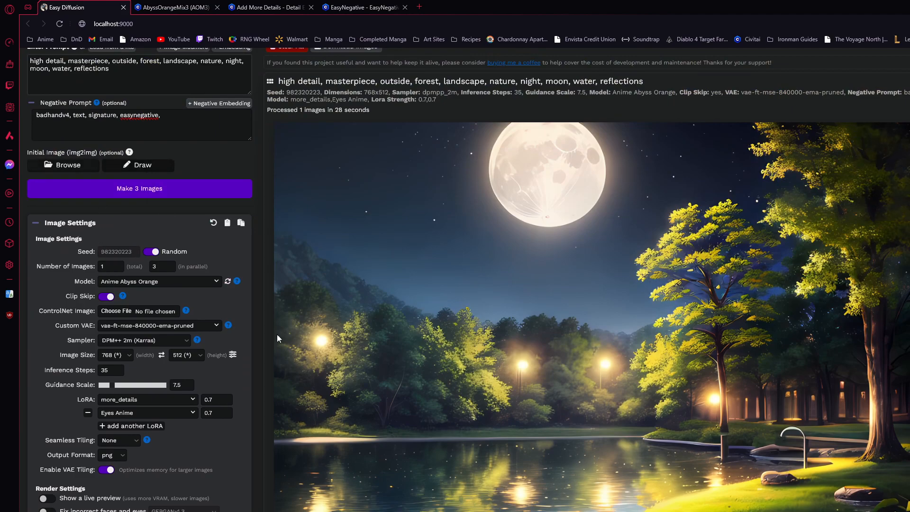
scroll(492, 413, down, 8)
scroll(492, 413, down, 10)
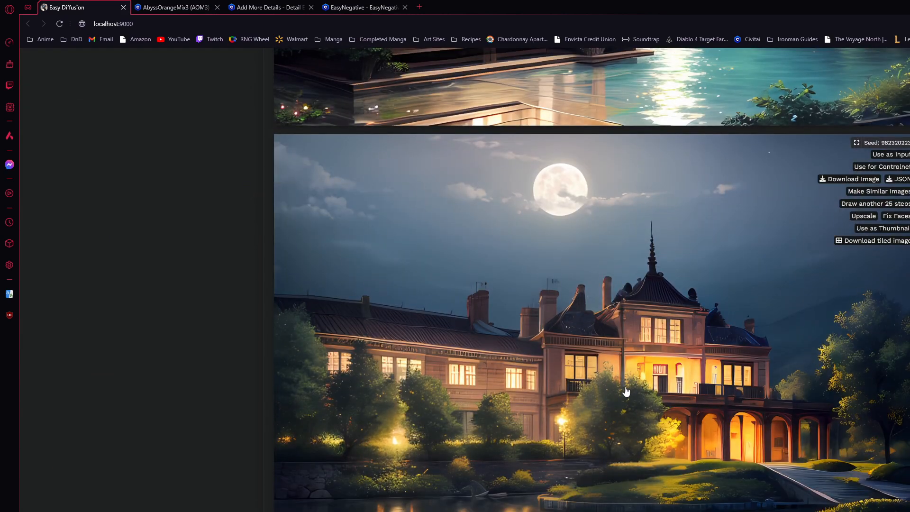
scroll(626, 392, up, 8)
scroll(626, 392, up, 3)
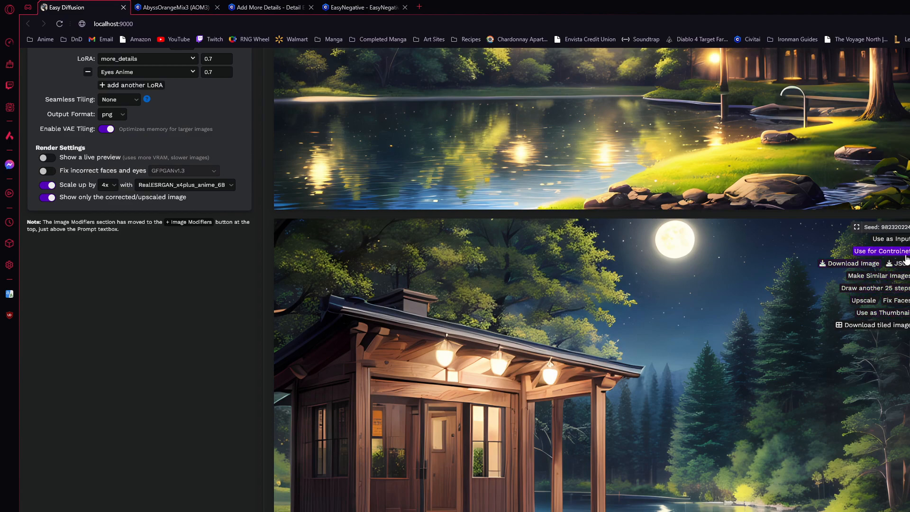
Use the lakeside cabin image as the initial image, enable inpainting and paint a mask over the cabin
click(889, 239)
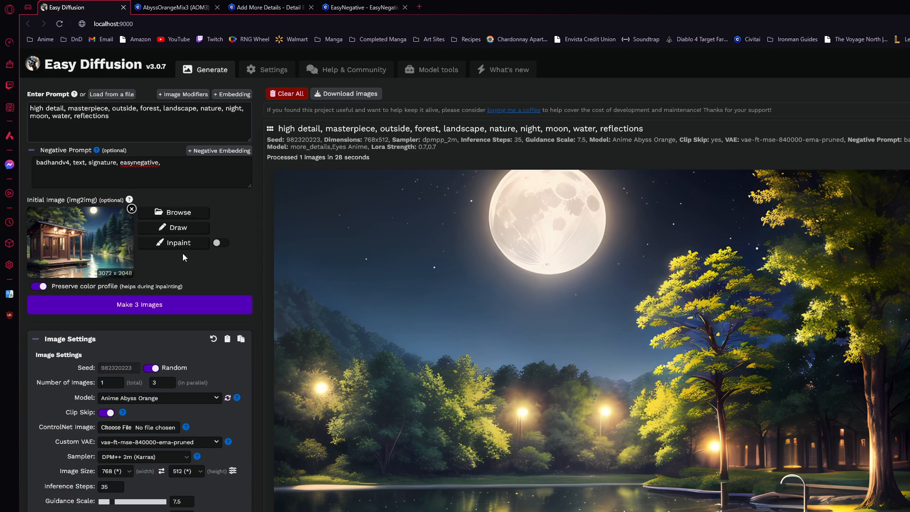
click(221, 243)
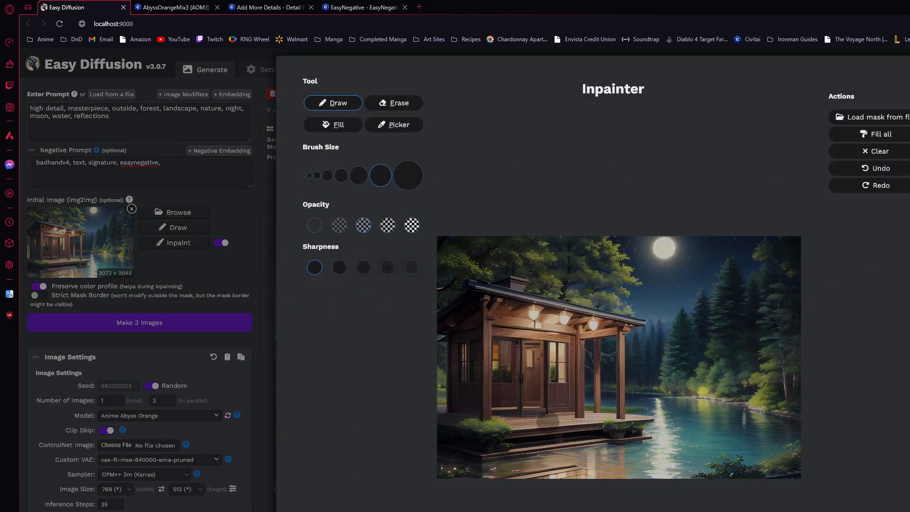
mouse_move(493, 458)
mouse_down()
mouse_move(646, 439)
mouse_move(614, 419)
mouse_move(621, 331)
mouse_move(638, 315)
mouse_move(513, 300)
mouse_move(520, 287)
mouse_move(467, 304)
mouse_move(448, 323)
mouse_move(455, 407)
mouse_move(444, 356)
mouse_move(463, 455)
mouse_move(451, 433)
mouse_move(458, 327)
mouse_move(514, 313)
mouse_move(529, 349)
mouse_move(495, 354)
mouse_move(482, 414)
mouse_move(610, 422)
mouse_move(605, 314)
mouse_move(550, 361)
mouse_move(572, 329)
mouse_move(497, 368)
mouse_move(575, 379)
mouse_up()
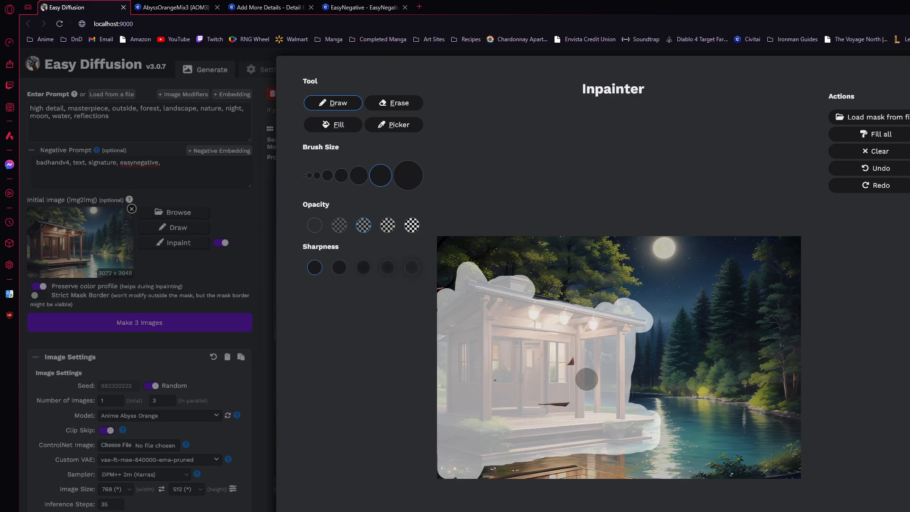
drag(451, 368, 513, 389)
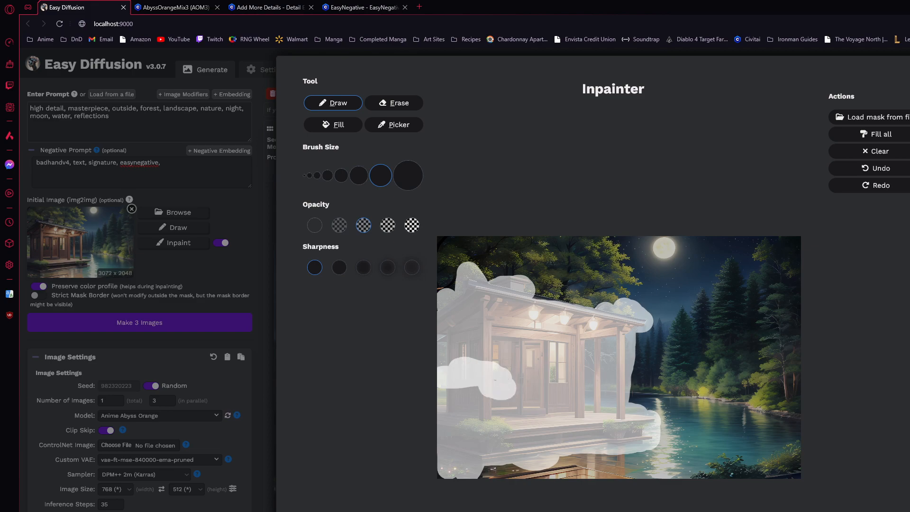
key(Escape)
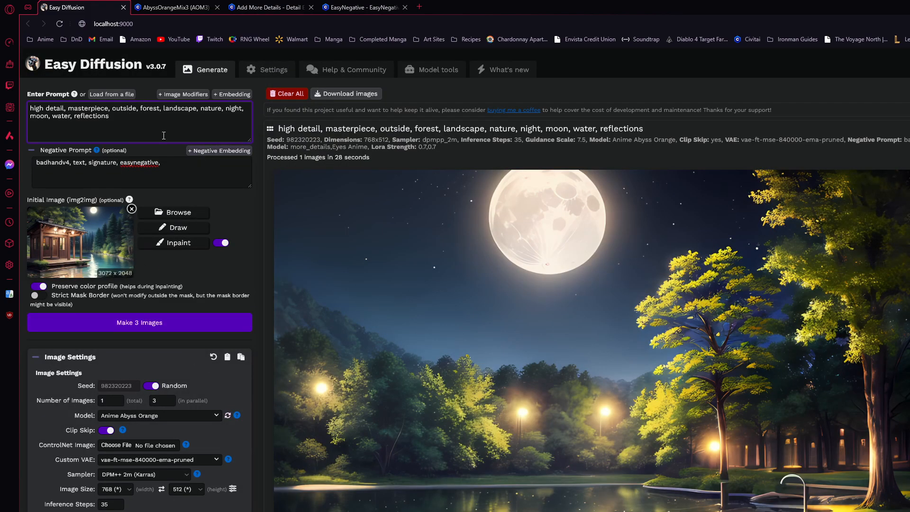
Remove the initial image and clear the generated landscape results
click(132, 209)
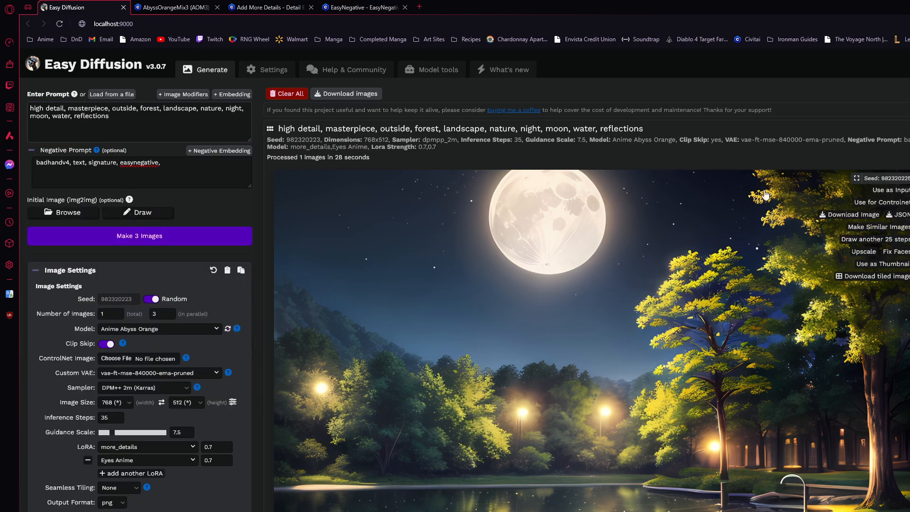
click(909, 129)
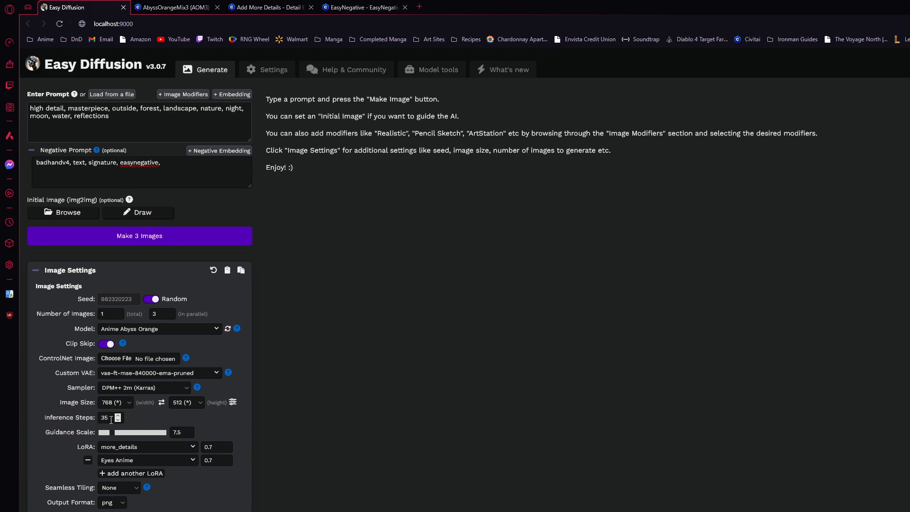
Examine the Inference Steps setting
drag(112, 417, 96, 416)
click(41, 403)
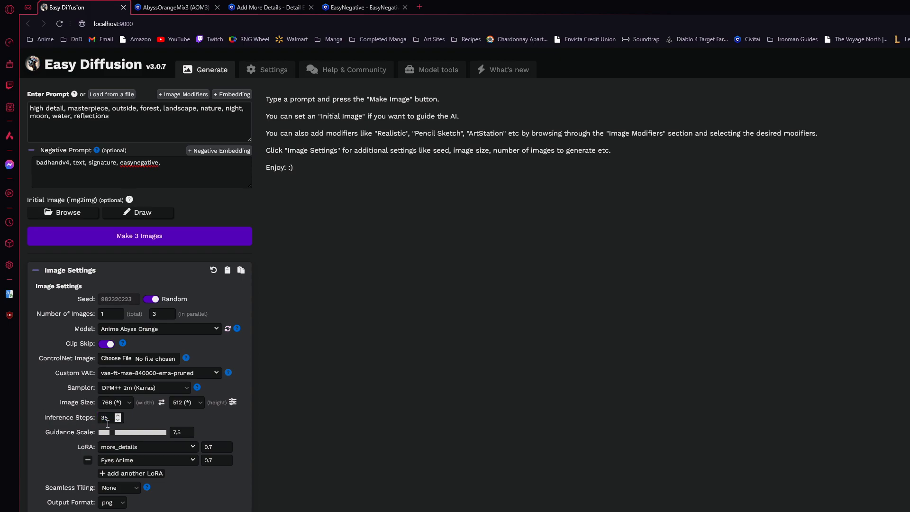